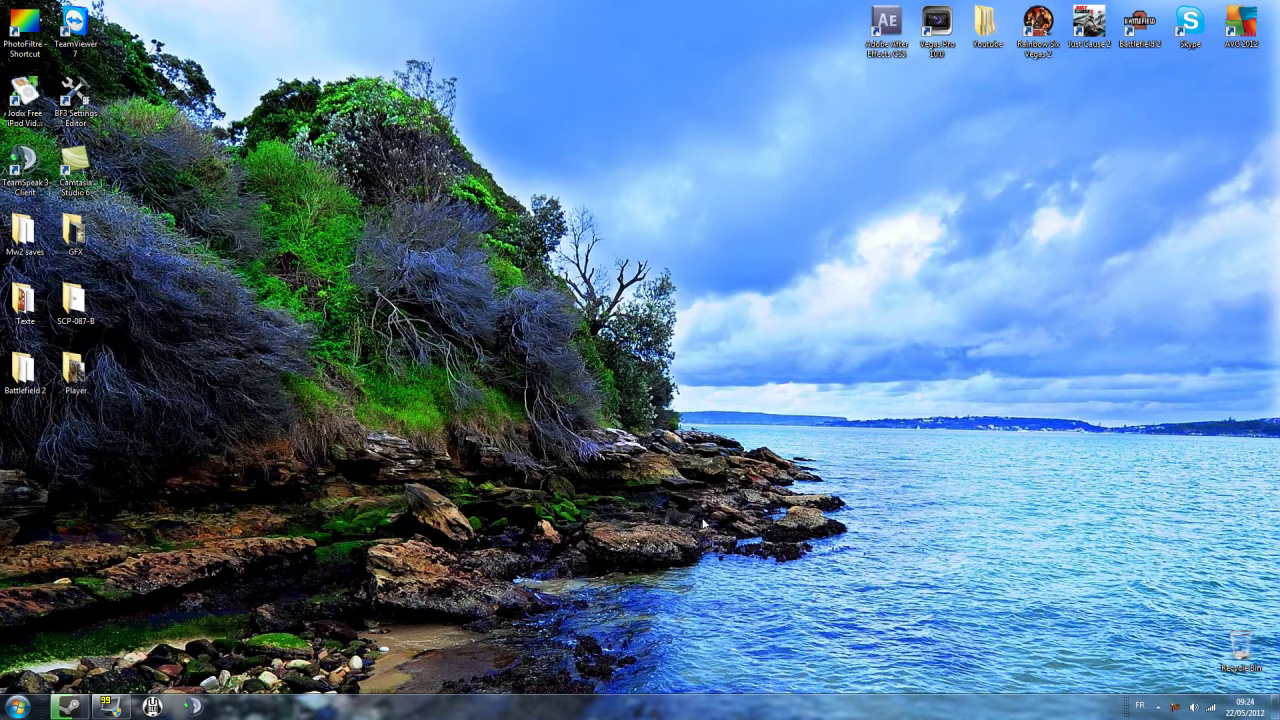
Step: Launch Vegas Pro 10.0 from the desktop and dismiss the missing-file warning for commentary.veg
left_click_drag(710, 244, 1045, 458)
double_click(930, 28)
left_click(768, 488)
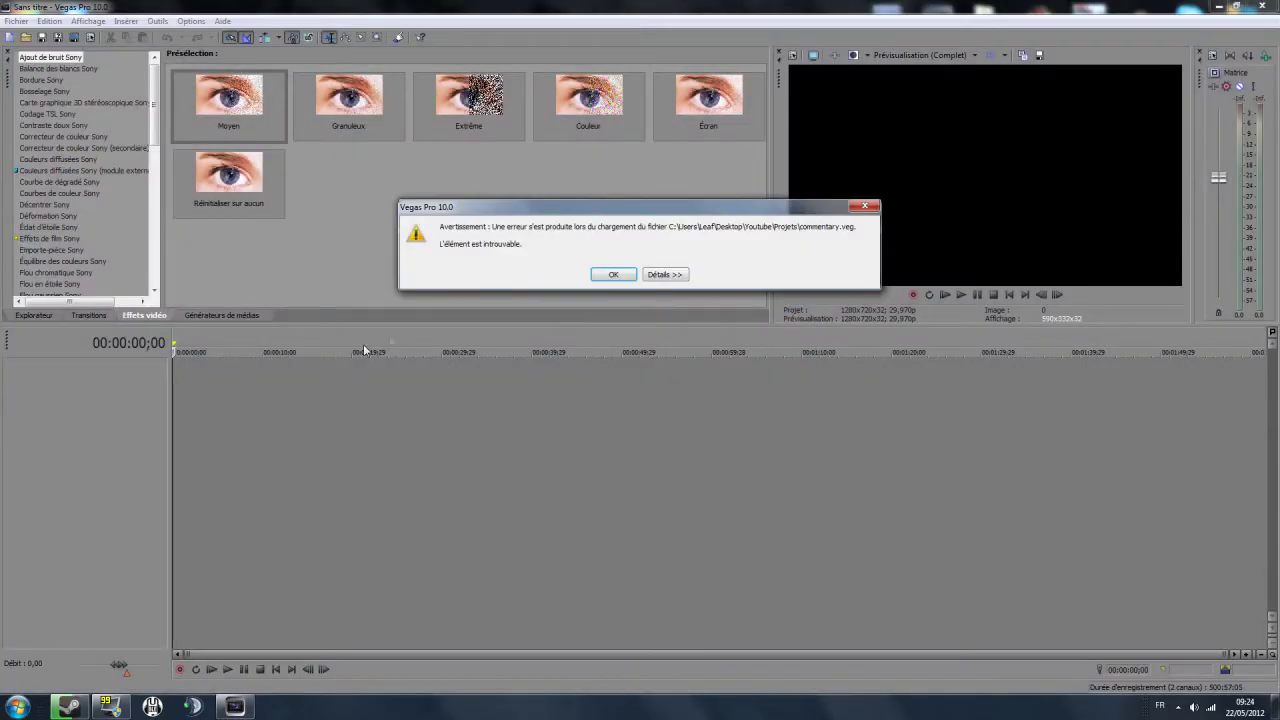
left_click(864, 206)
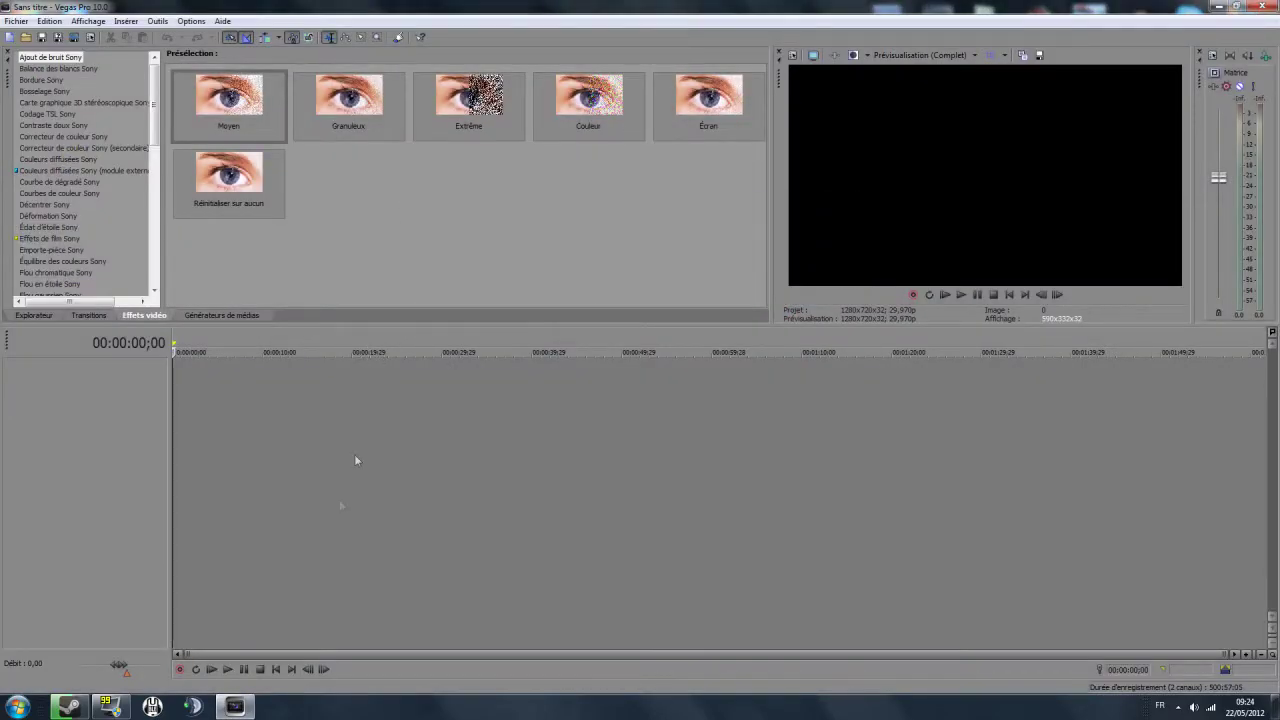
left_click_drag(303, 480, 386, 476)
left_click(648, 474)
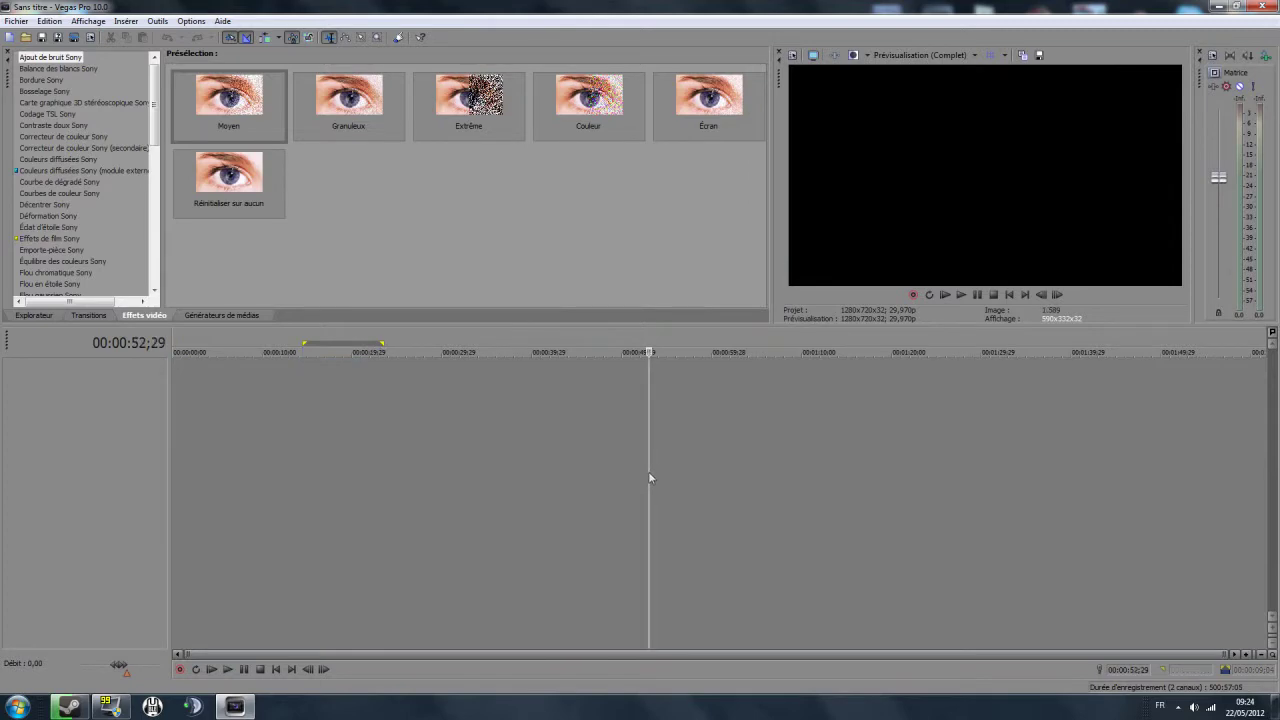
key("ctrl+Home")
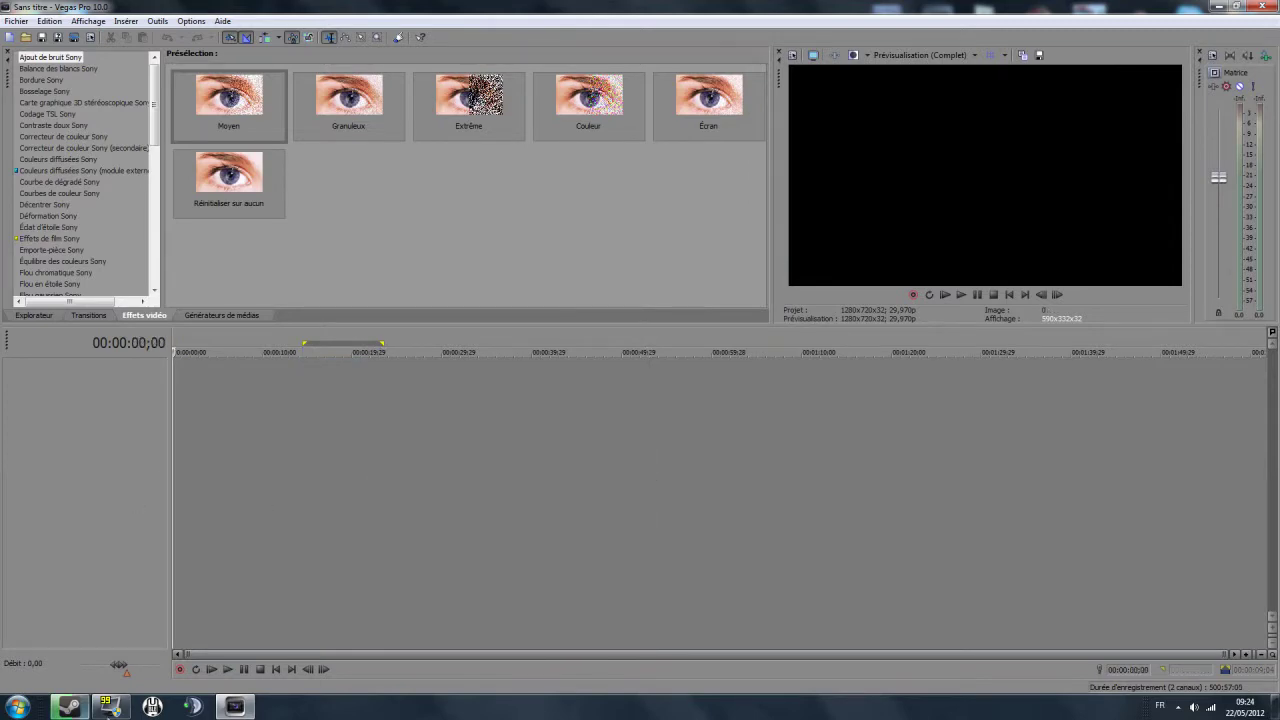
left_click(366, 55)
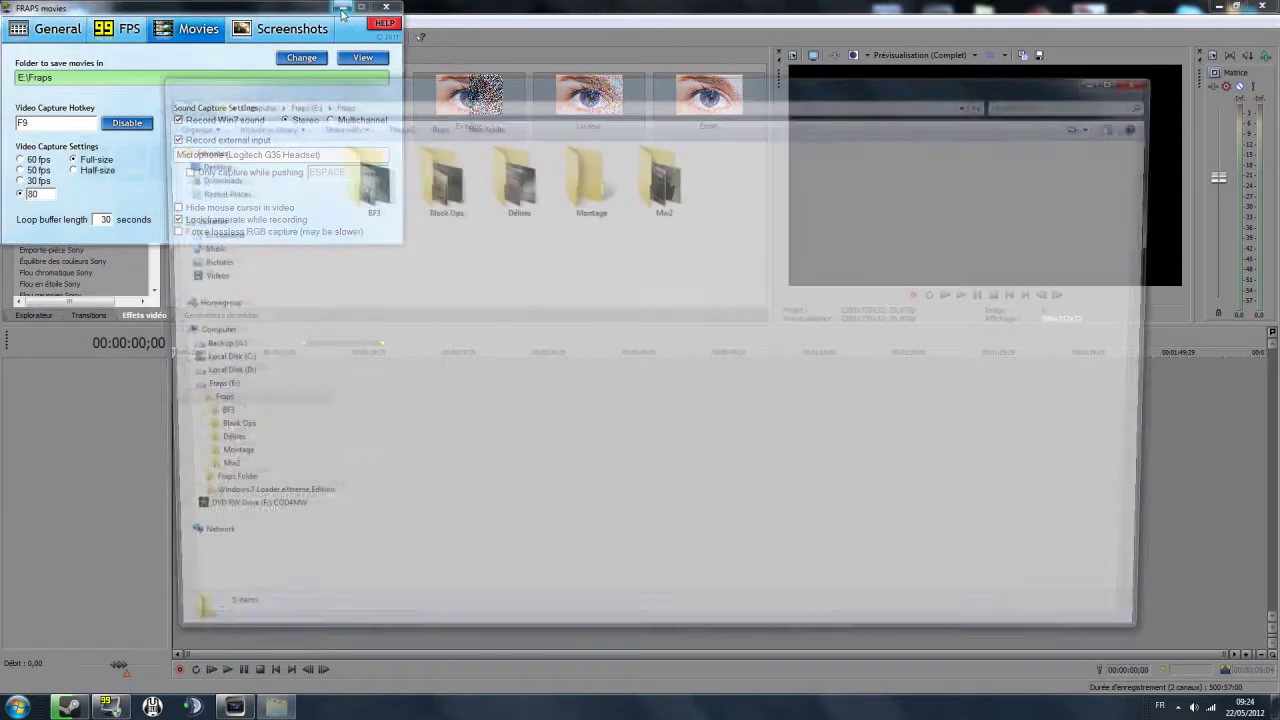
double_click(589, 178)
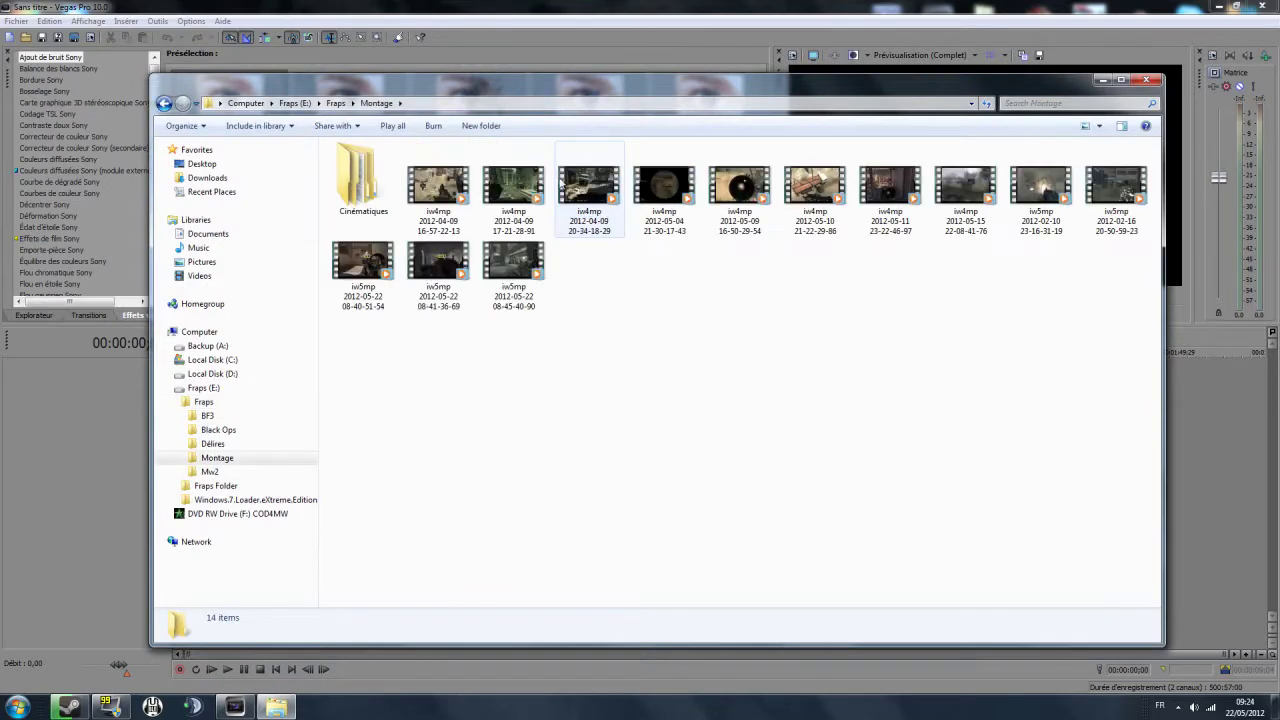
left_click(740, 185)
left_click(820, 180)
left_click_drag(816, 88, 700, 570)
left_click_drag(673, 672, 132, 366)
left_click(986, 566)
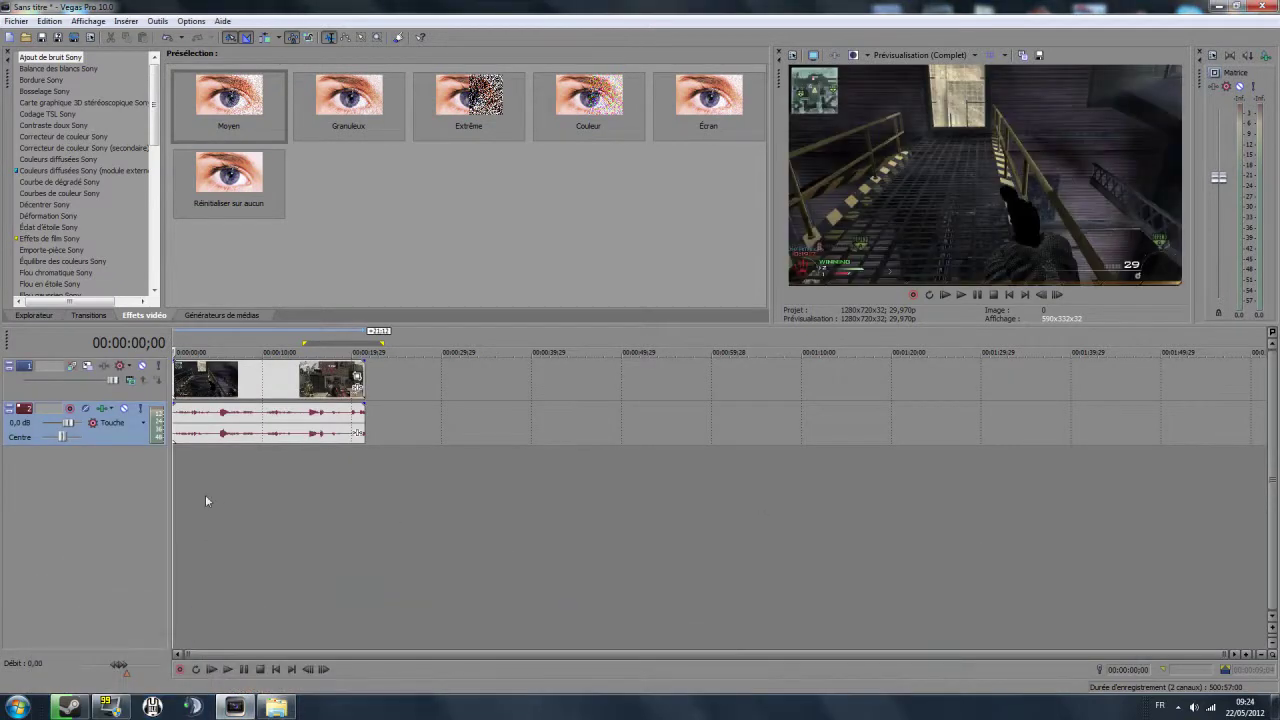
left_click(229, 489)
left_click_drag(238, 476, 365, 450)
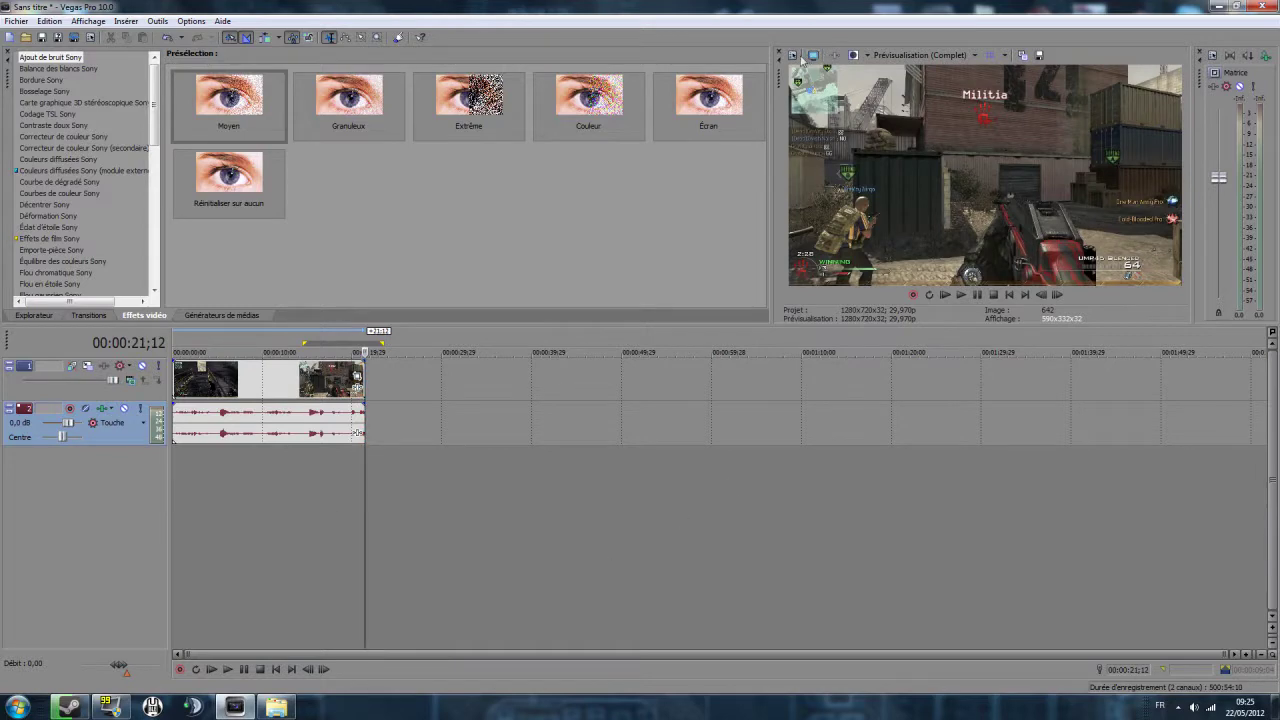
Step: Set the project's video template to HDV 720-30p (1280x720; 29,970 ips)
left_click(793, 56)
left_click(703, 143)
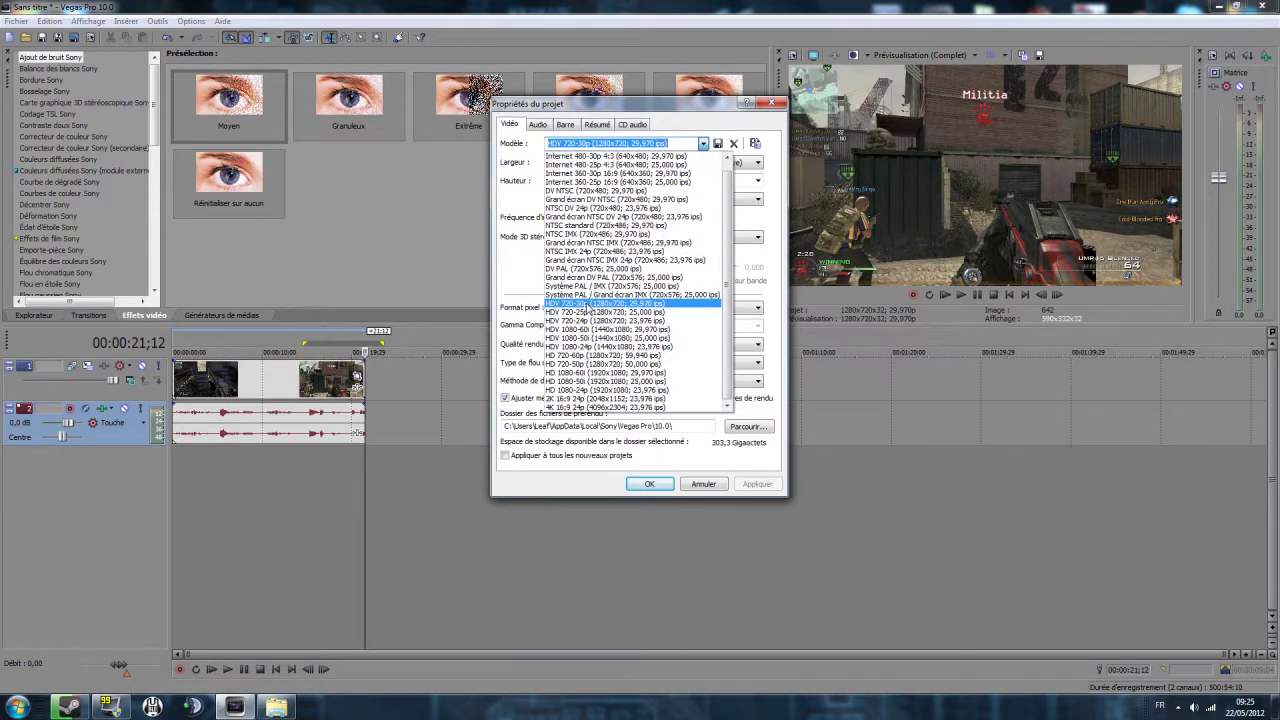
left_click(586, 305)
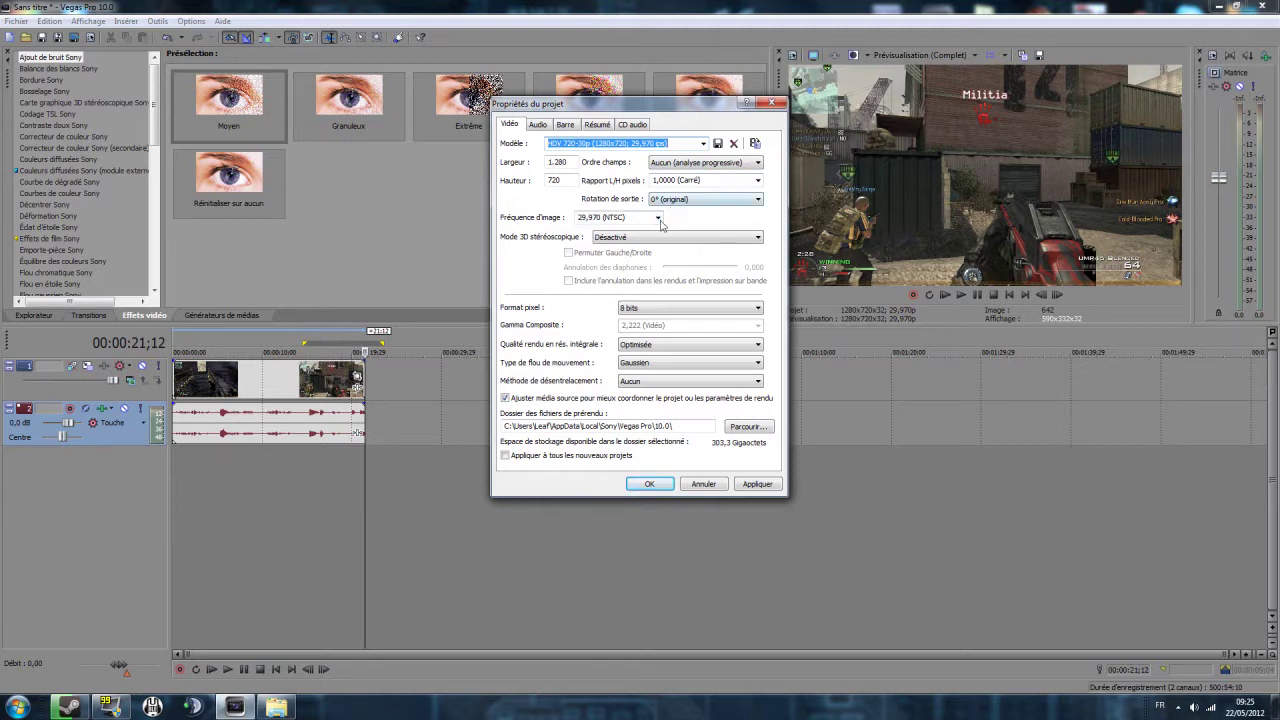
Step: Confirm the project properties with 3D stereoscopic mode Désactivé, motion blur type Gaussien and deinterlace method Aucun
left_click(601, 240)
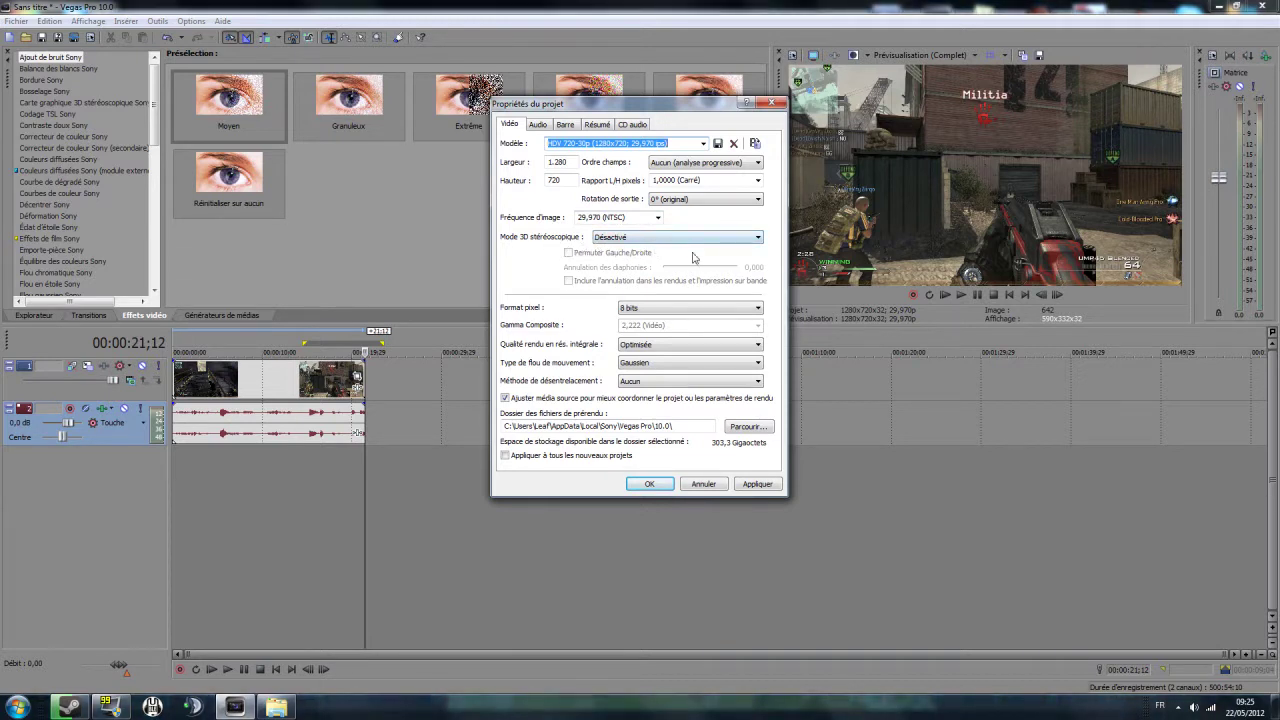
left_click(669, 370)
left_click(669, 370)
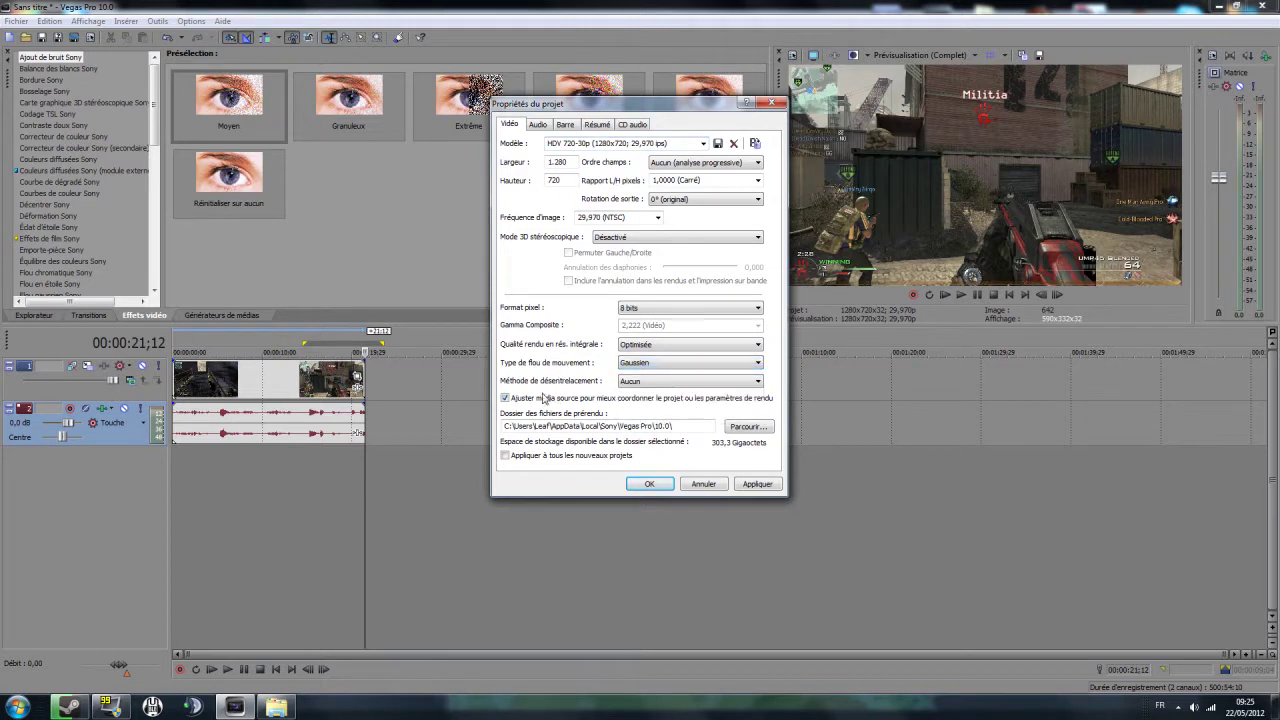
double_click(741, 383)
left_click(575, 457)
left_click(741, 487)
left_click(663, 487)
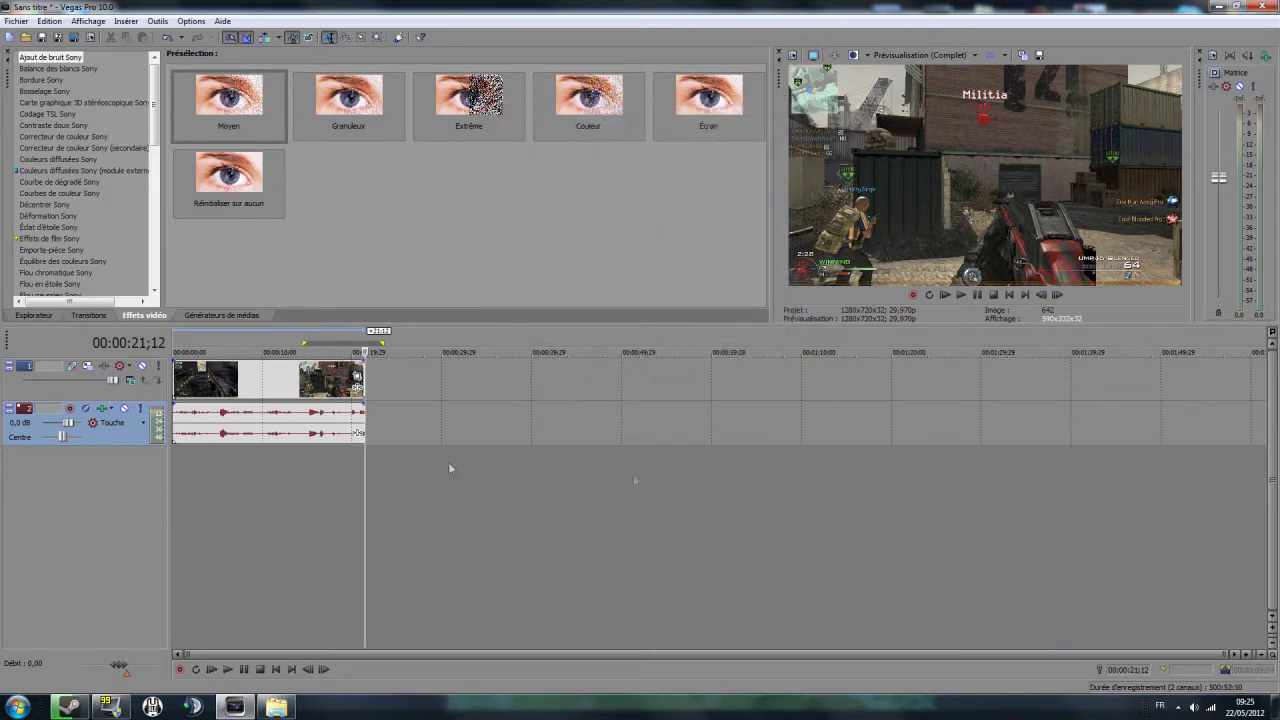
Step: In the video clip's properties, disable resampling and turn off Boucle and Conserver les proportions
left_click(283, 483)
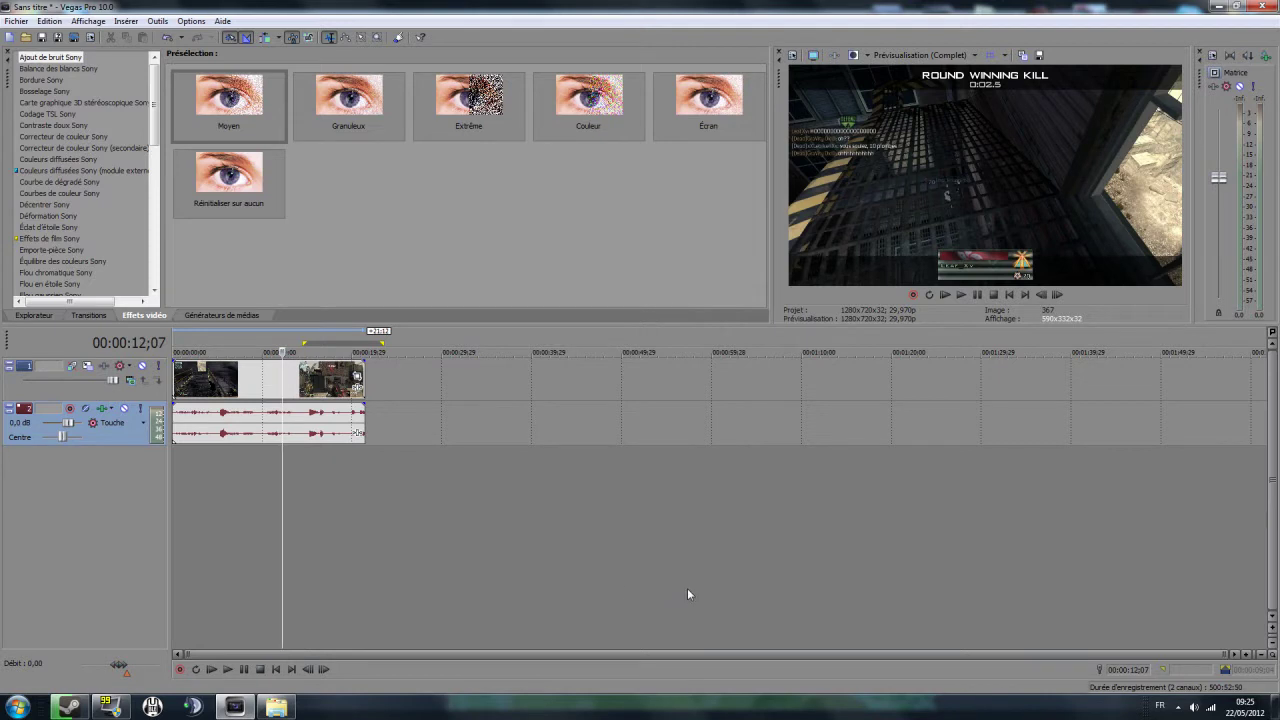
left_click(248, 390)
right_click(248, 390)
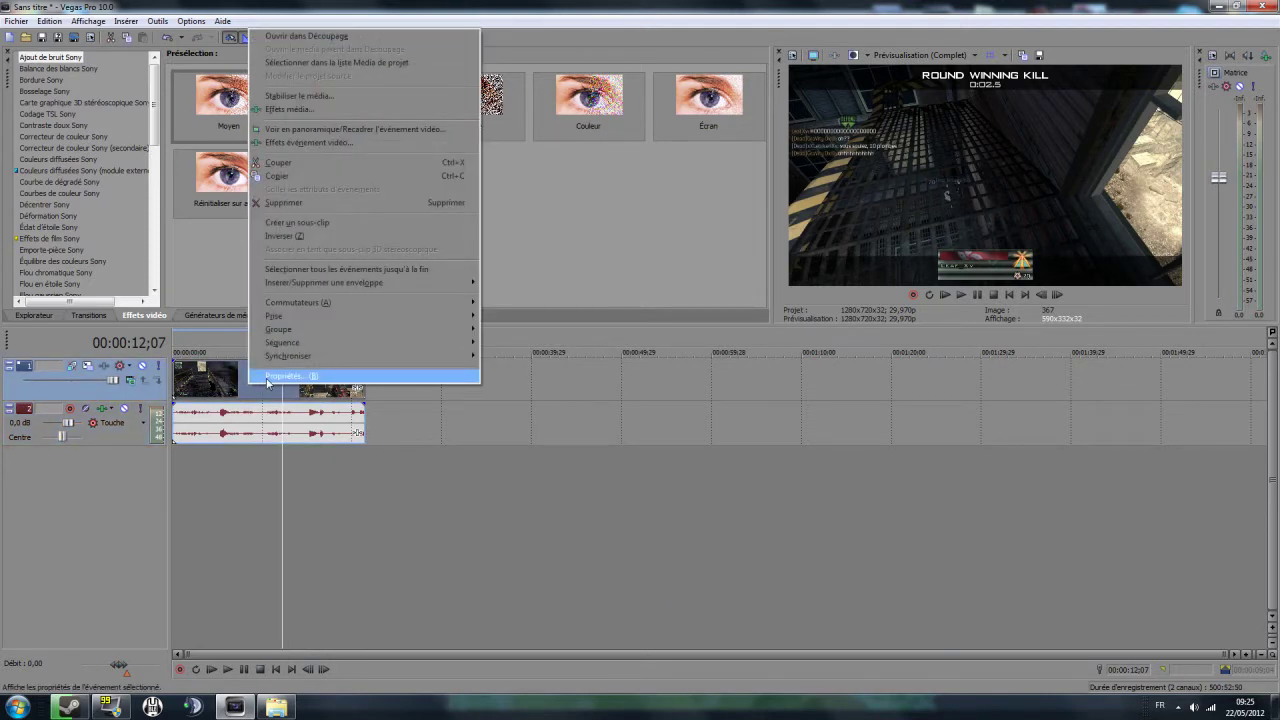
left_click(267, 377)
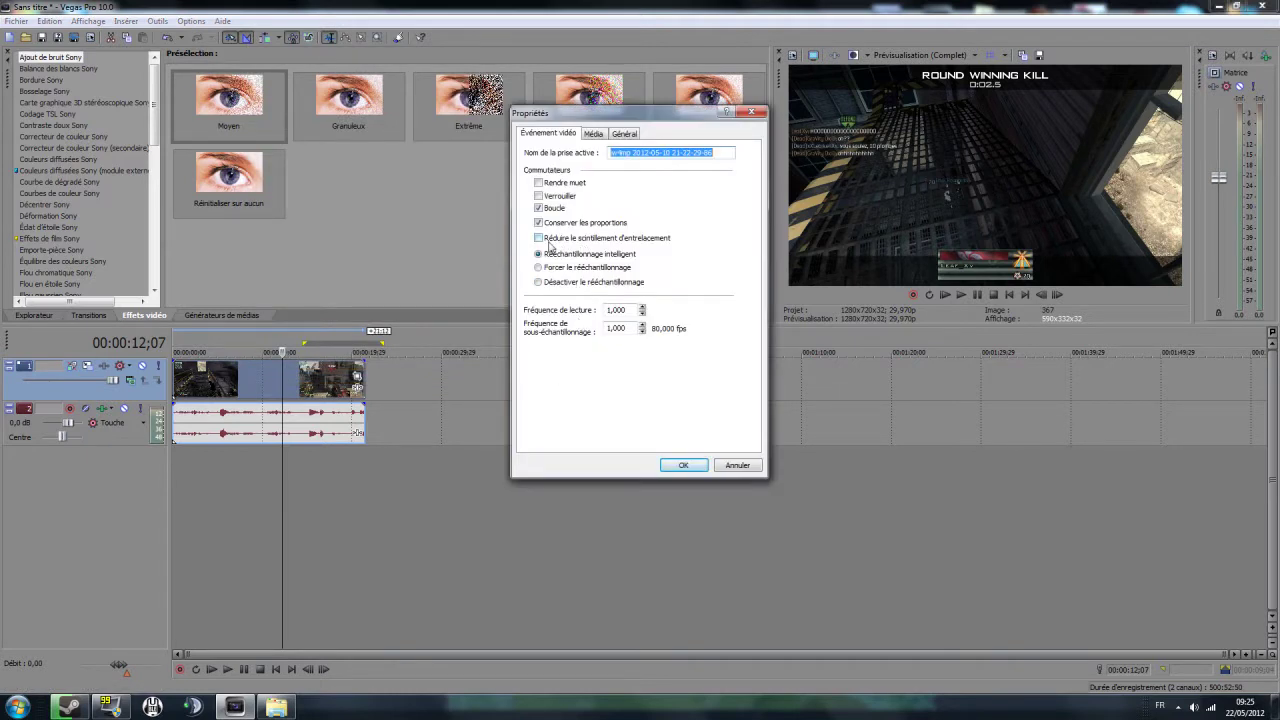
left_click(556, 288)
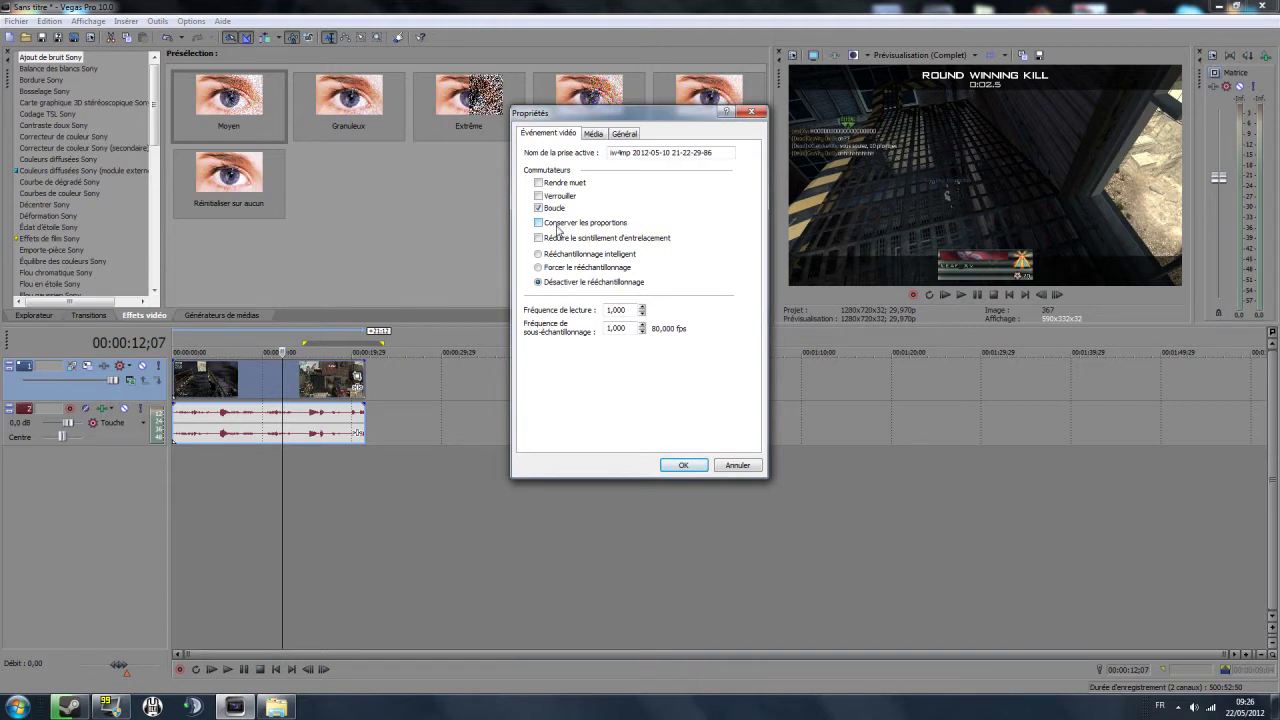
left_click(555, 209)
left_click(685, 467)
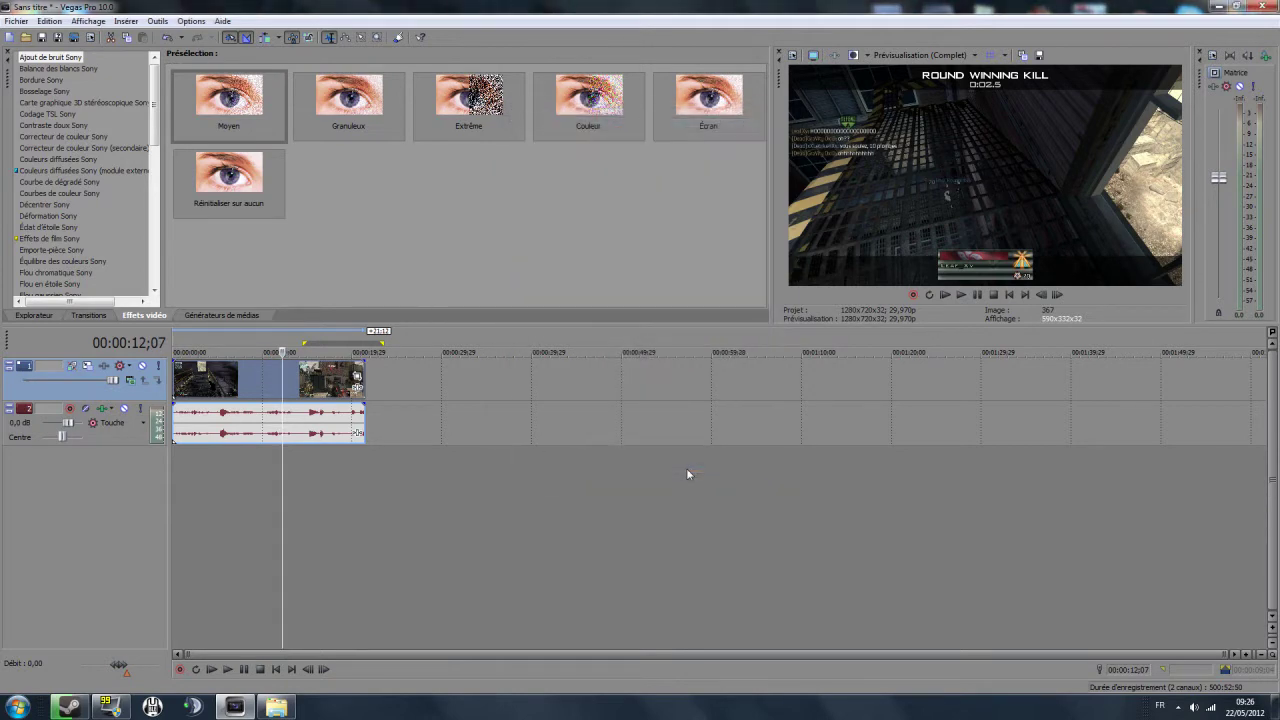
Step: Open the render settings for the project and choose MainConcept AVC/AAC (*.mp4) as the output type
left_click(245, 472)
left_click_drag(245, 472, 276, 495)
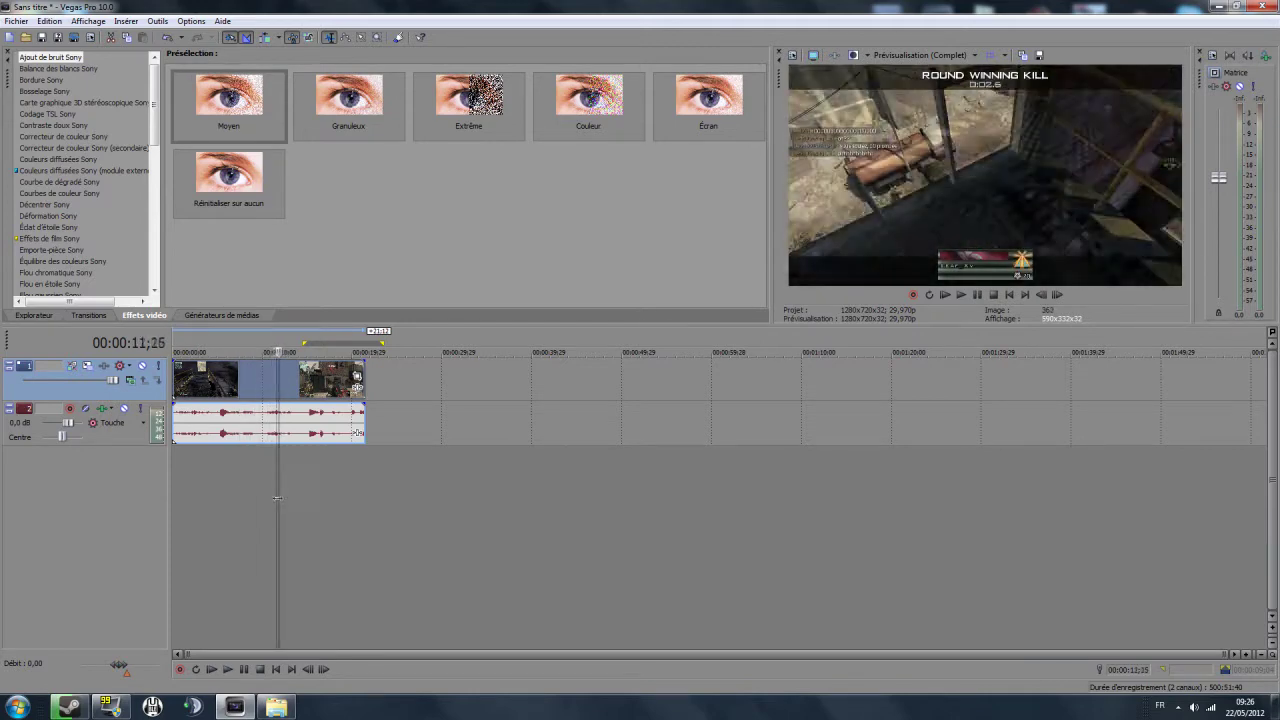
left_click(24, 19)
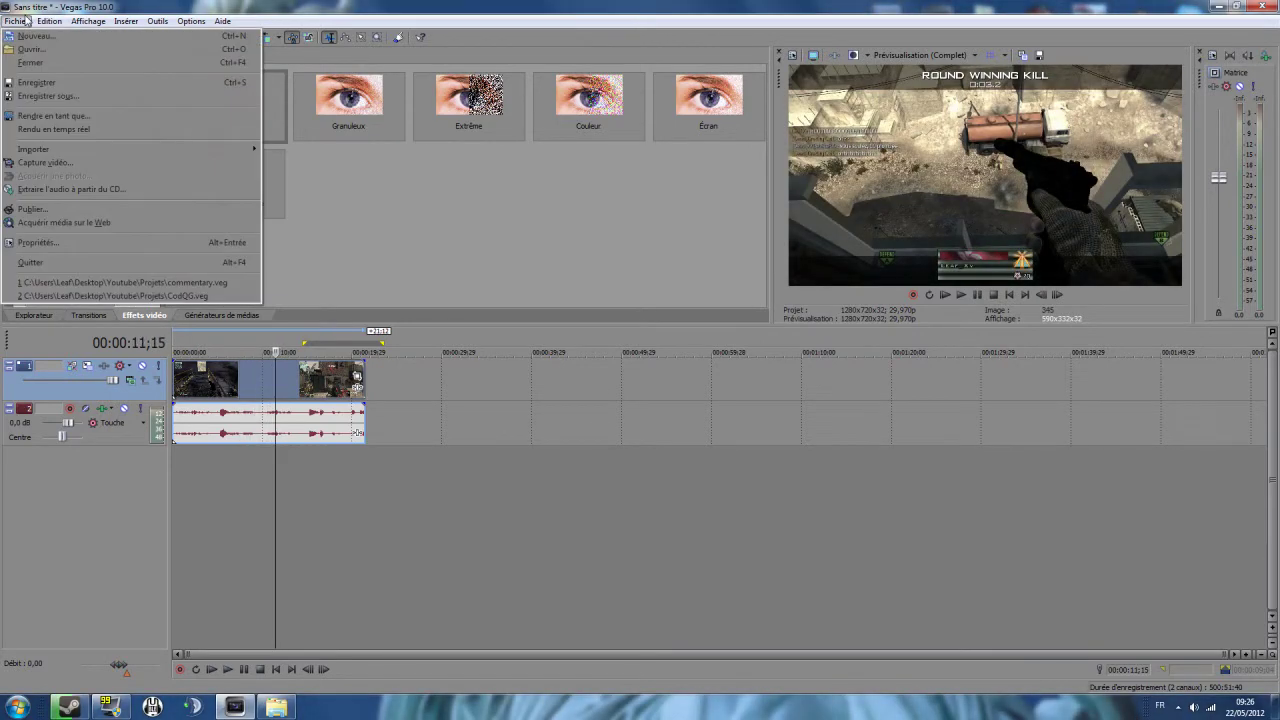
left_click(48, 116)
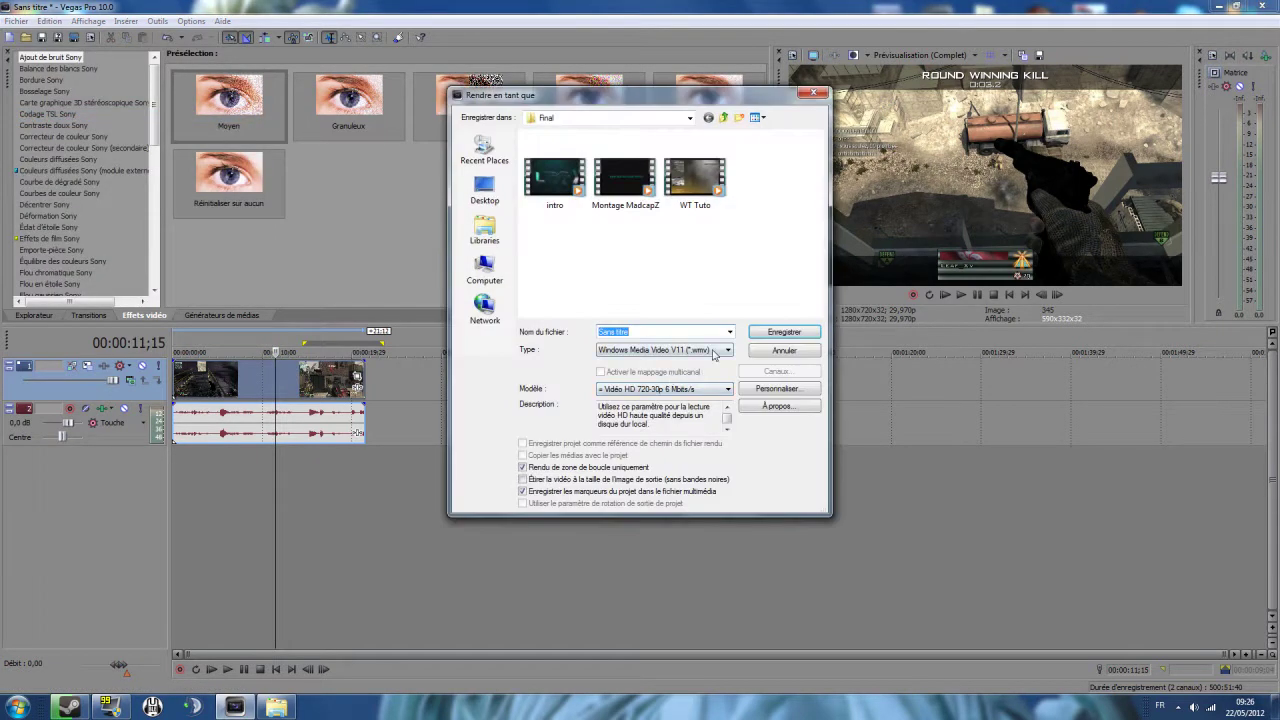
left_click(714, 352)
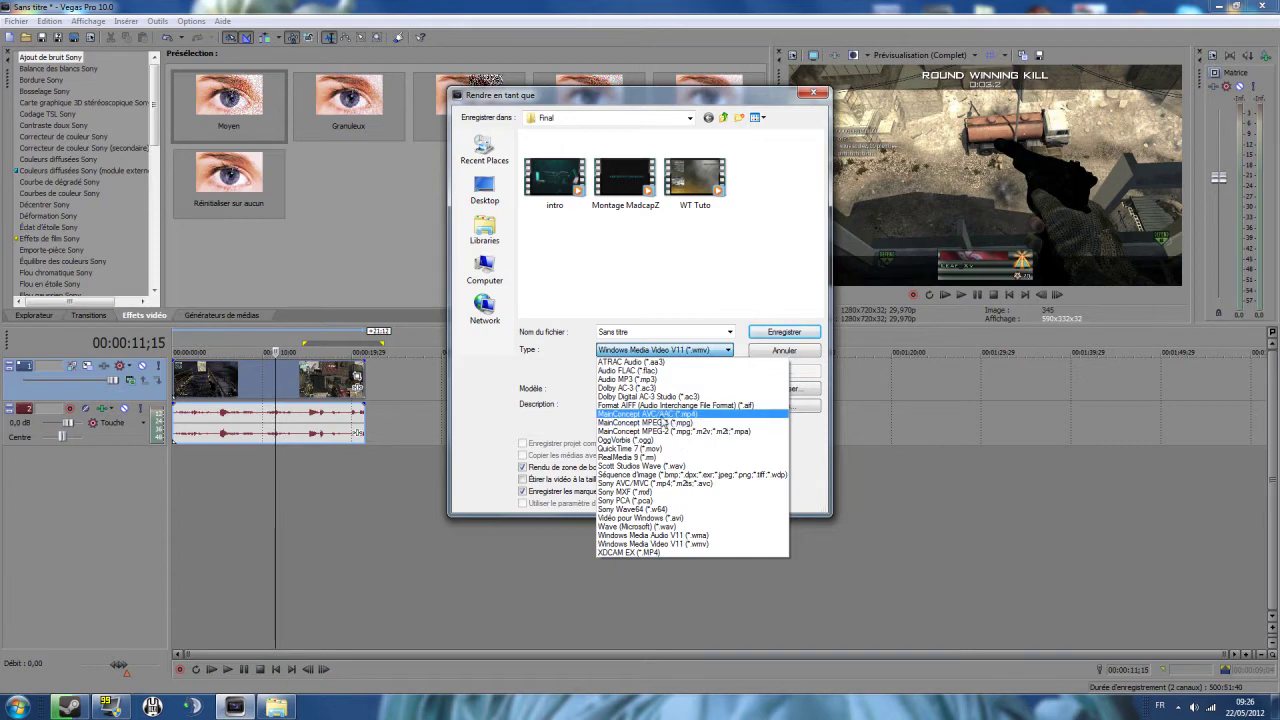
left_click(662, 414)
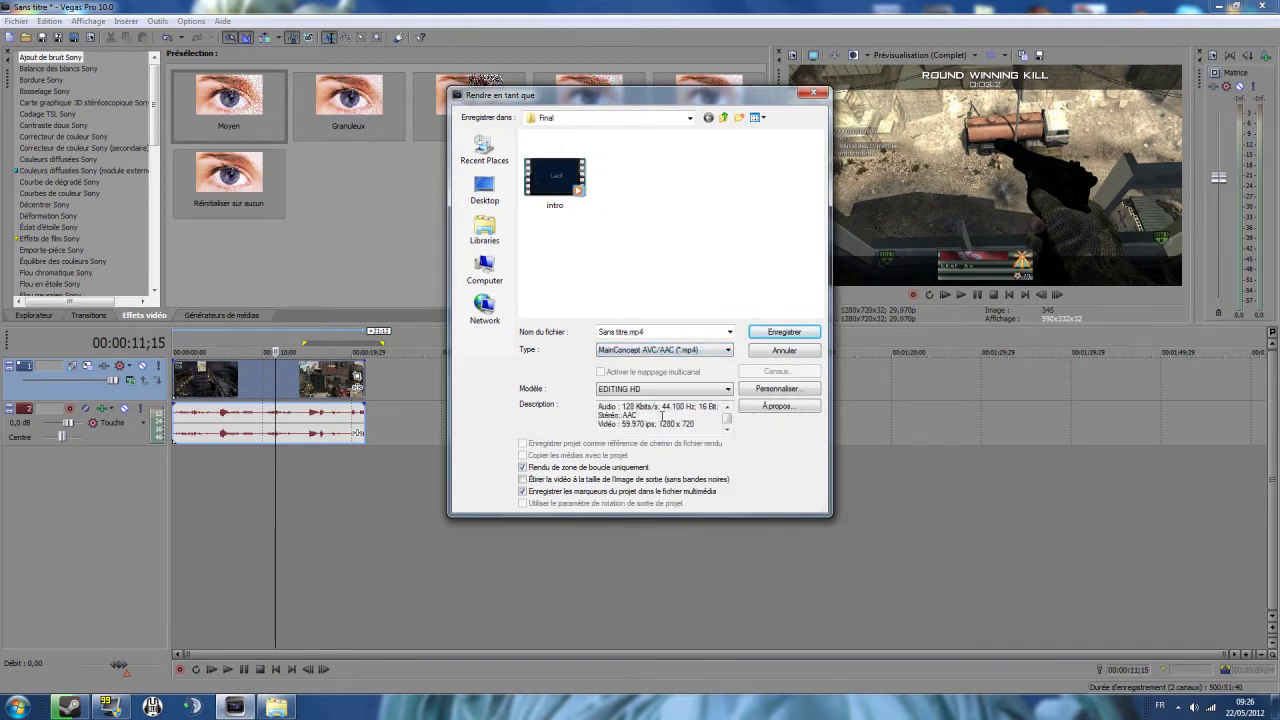
Step: Review the EDITING HD template's video and audio settings, set its render quality to Optimisée, and leave without rendering
left_click(778, 389)
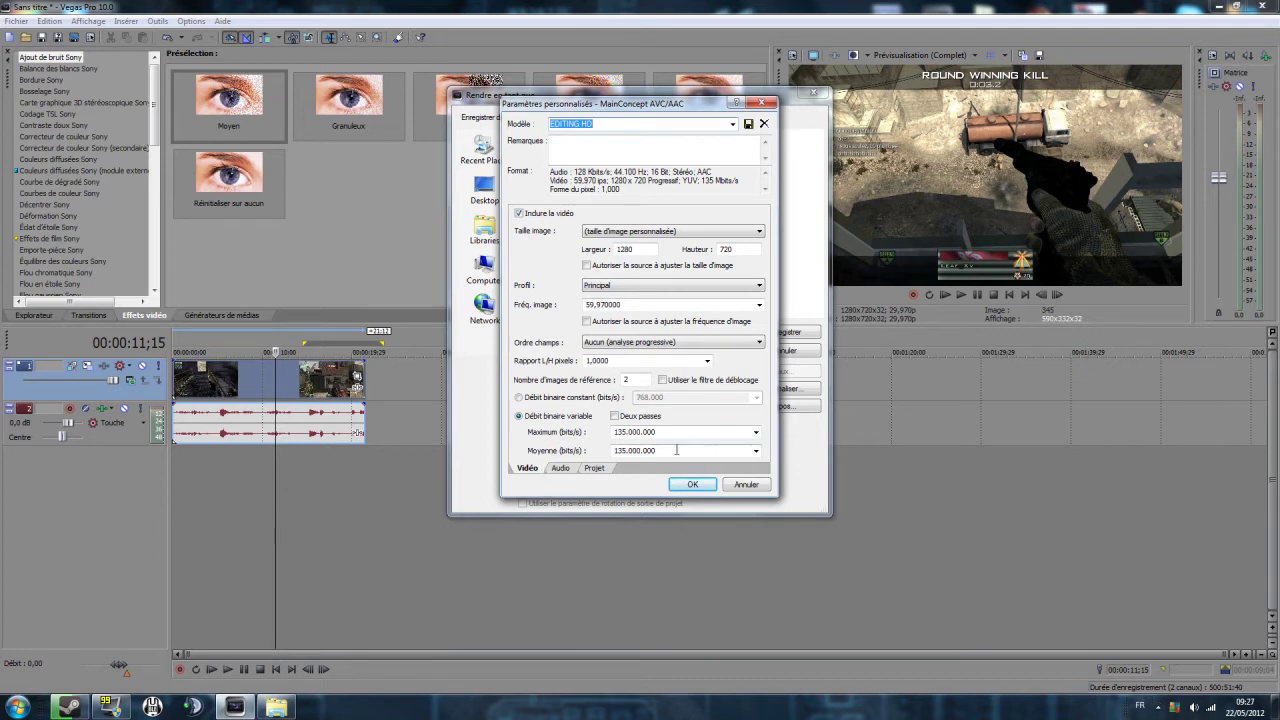
left_click(561, 468)
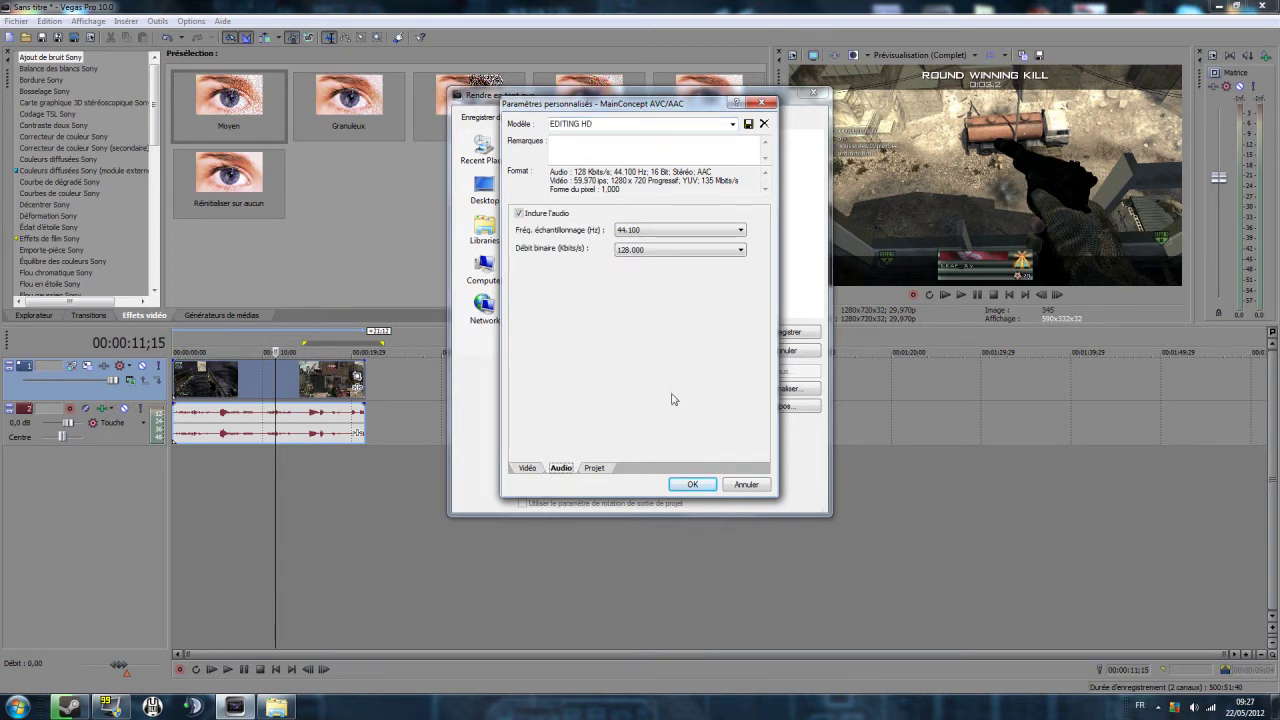
left_click(596, 468)
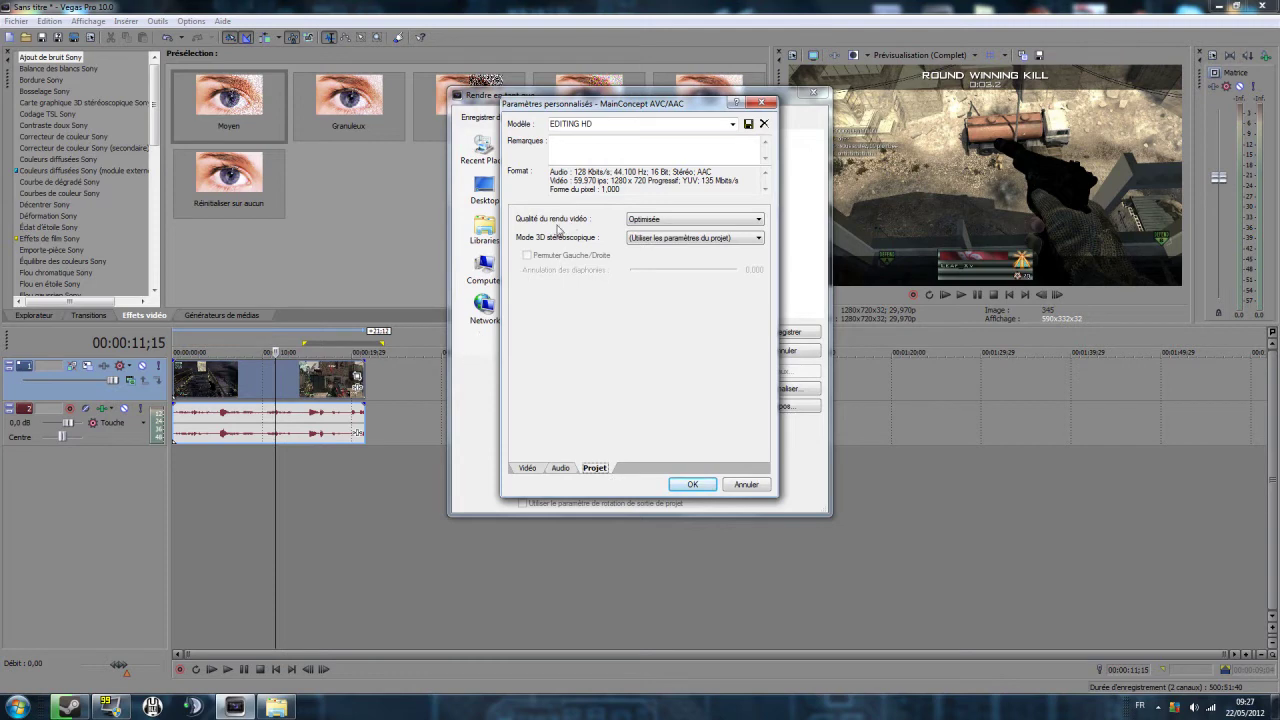
left_click(645, 220)
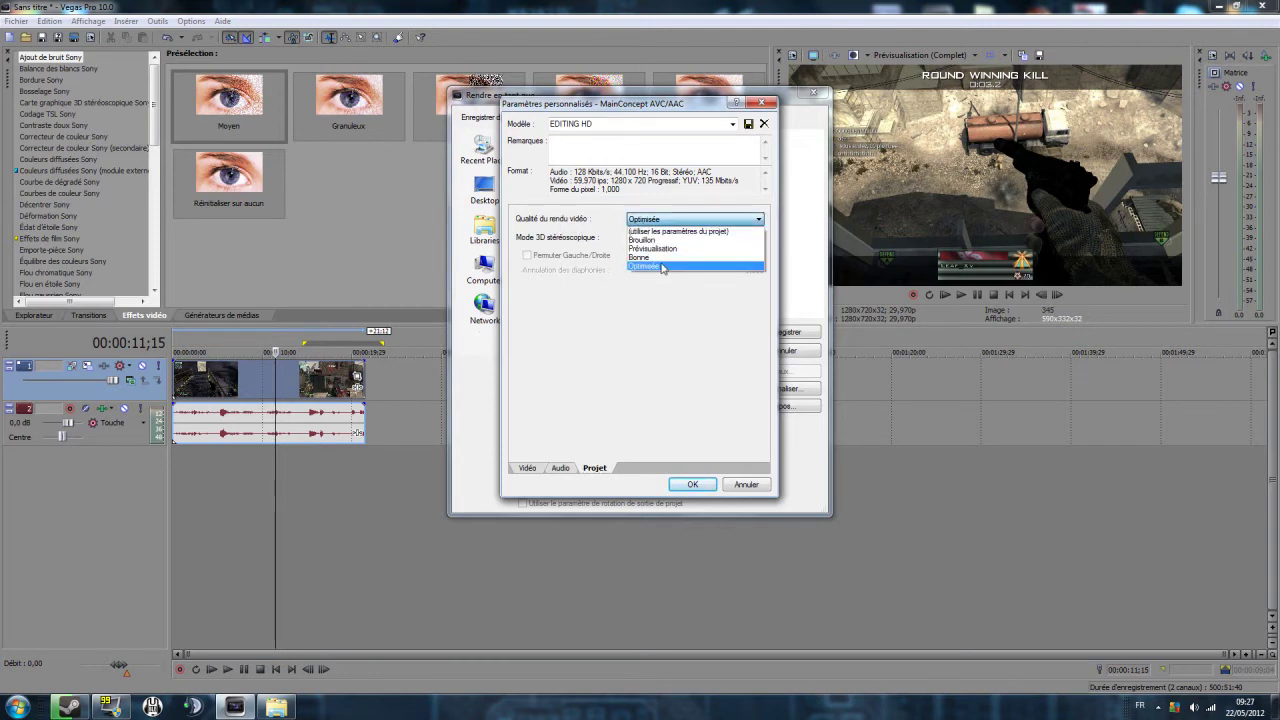
left_click(661, 267)
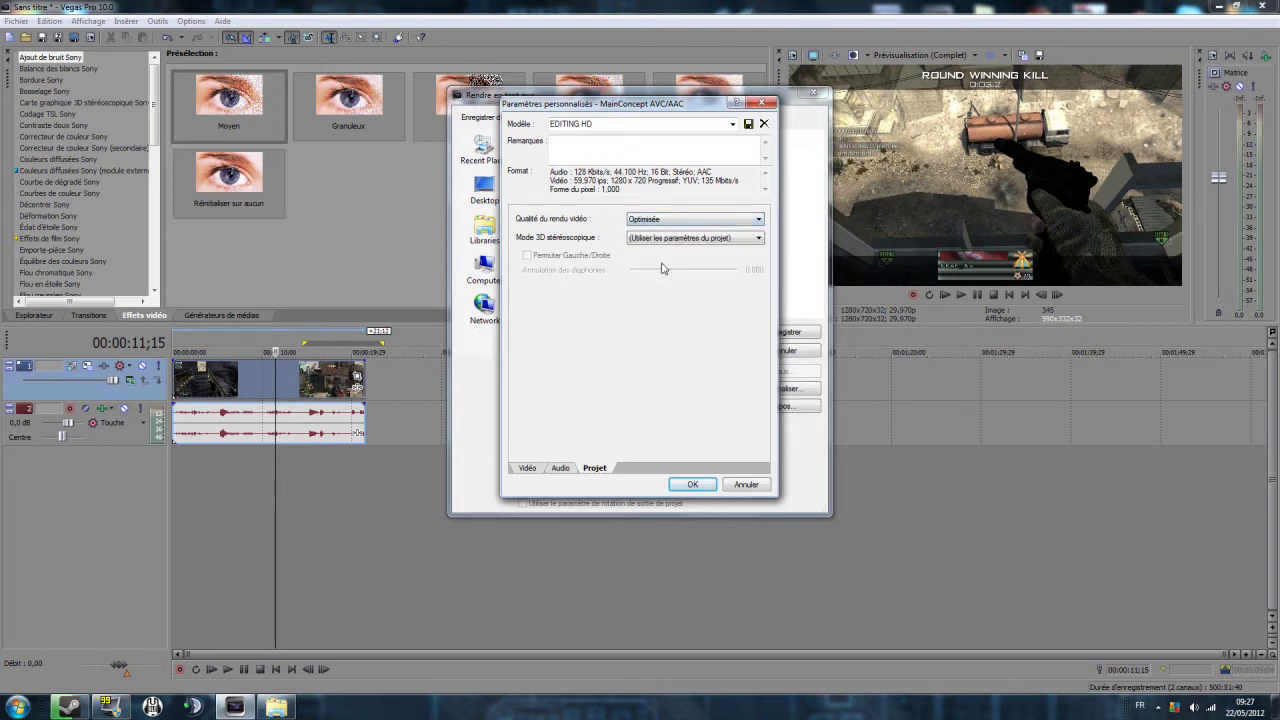
left_click(693, 485)
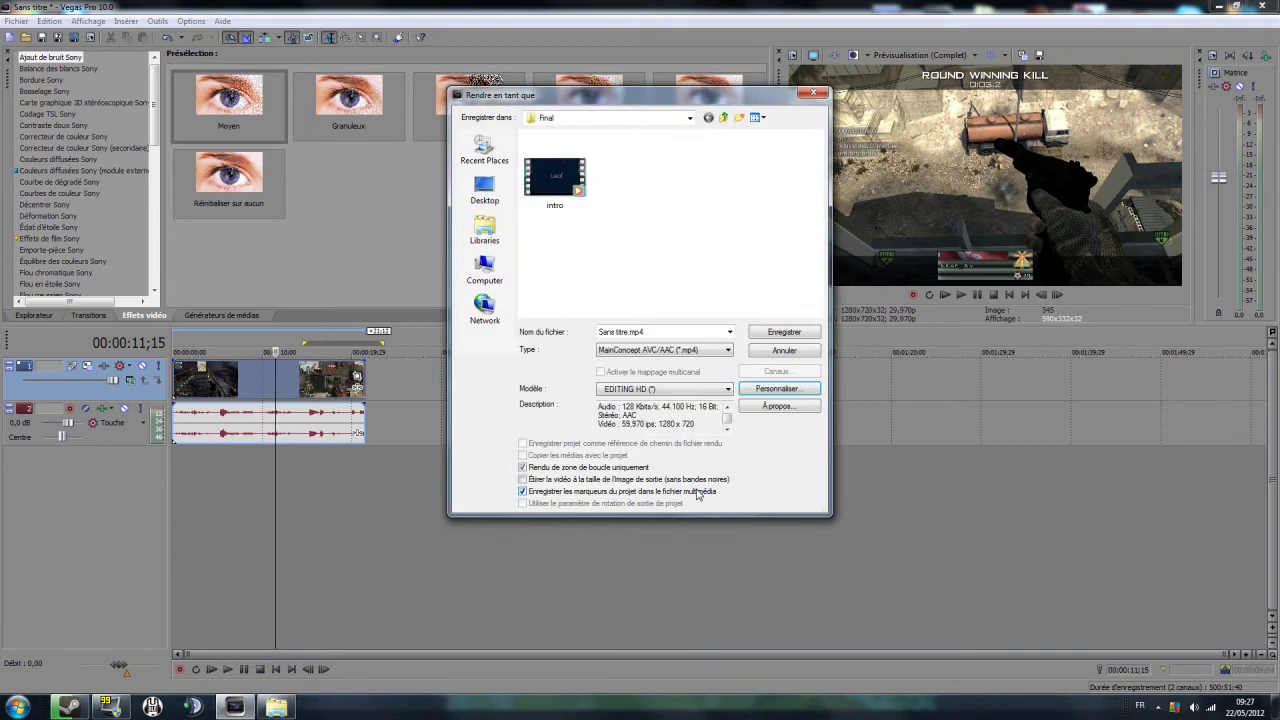
left_click(785, 351)
Step: Mark a loop region over the clip from 00:00:14;27 to 00:00:17;26 and return the cursor to the timeline's start
left_click_drag(248, 466, 278, 469)
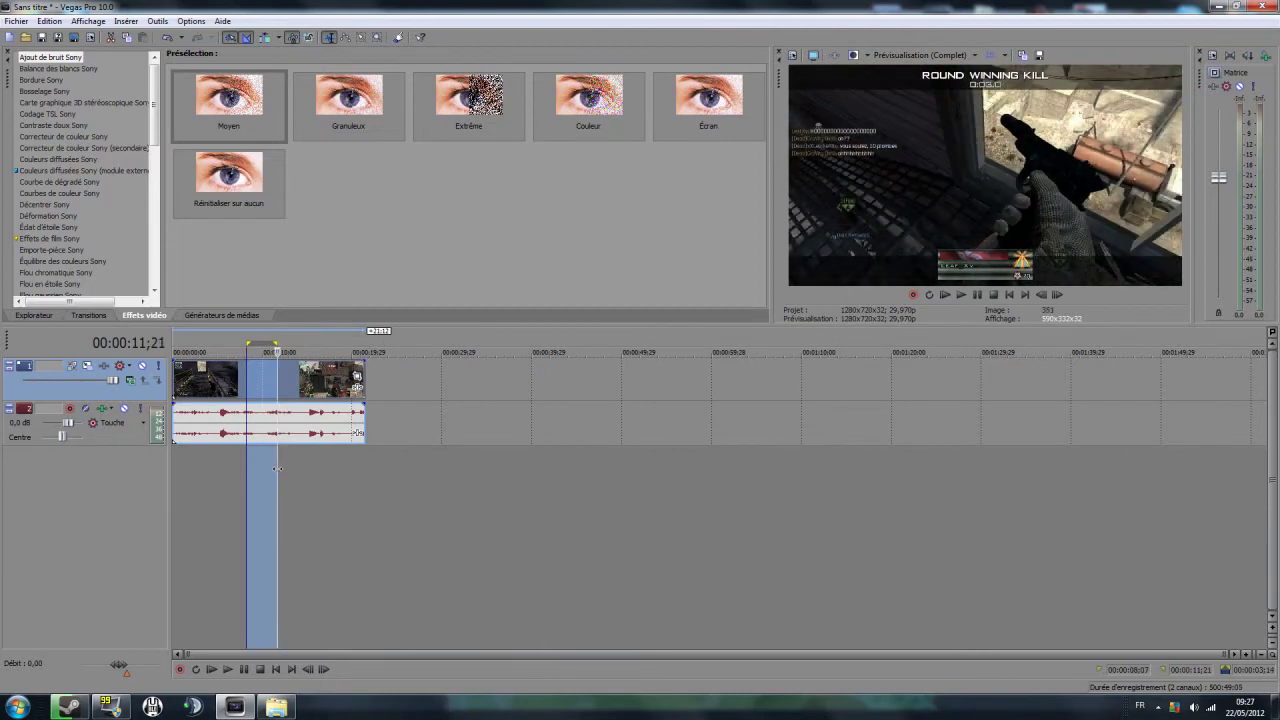
double_click(304, 482)
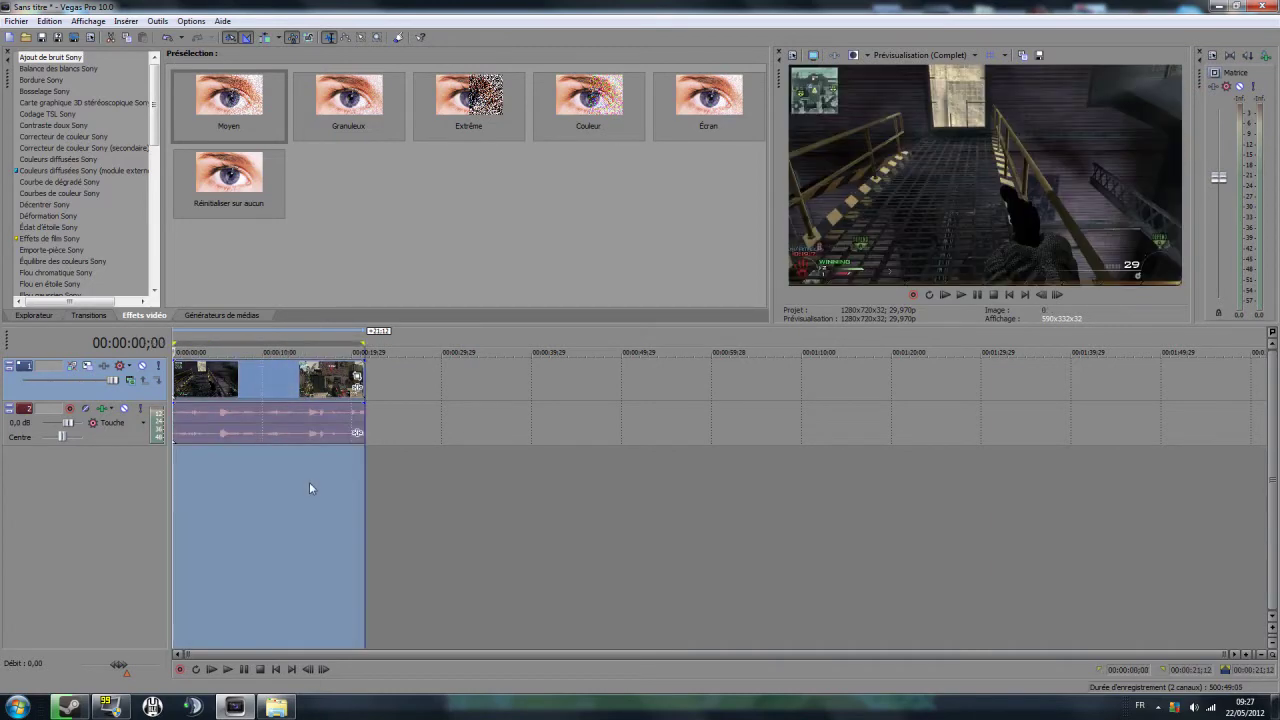
left_click(264, 473)
left_click_drag(306, 470, 333, 484)
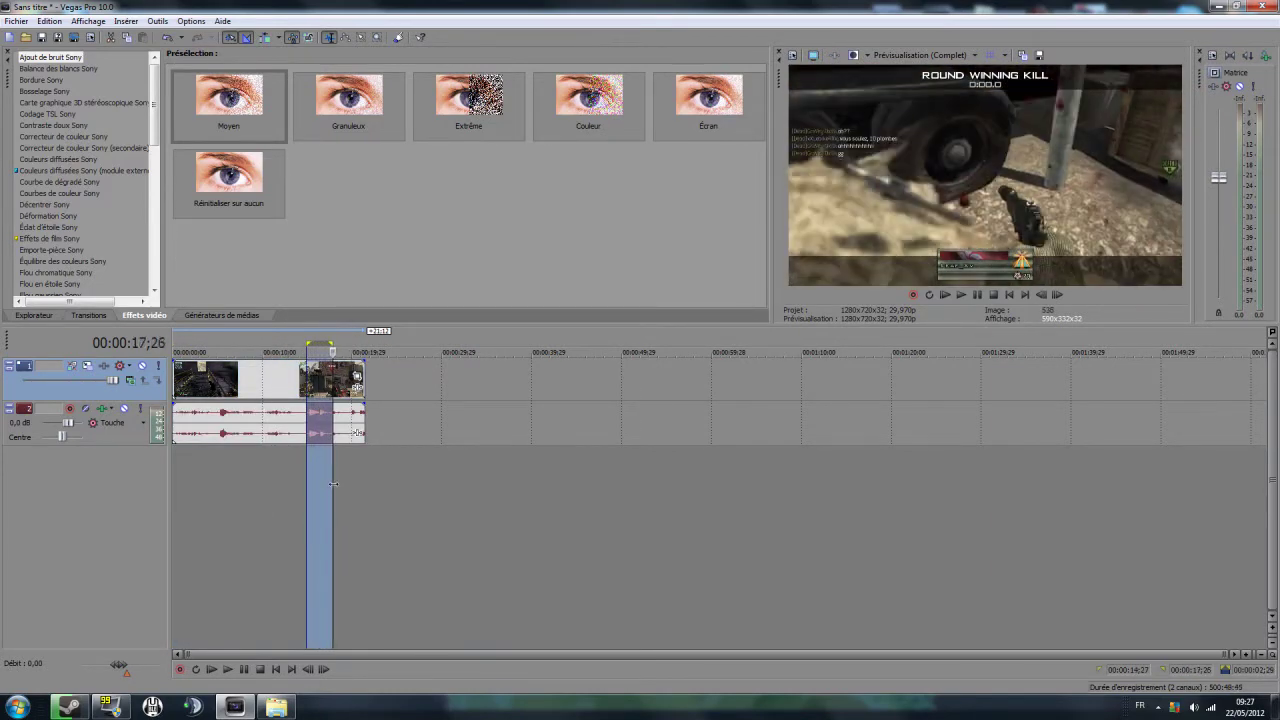
left_click(359, 488)
left_click_drag(368, 478, 172, 503)
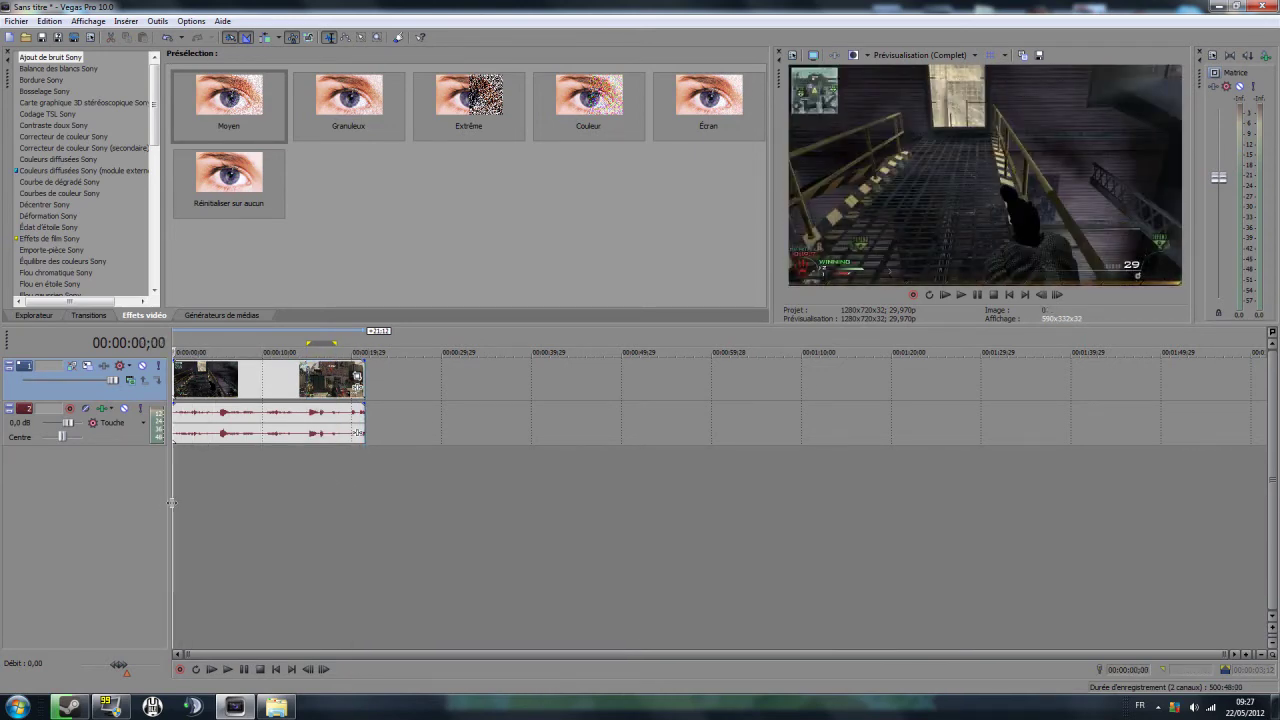
Step: Check the source clip's file details in the Montage folder and return to the project
left_click(278, 708)
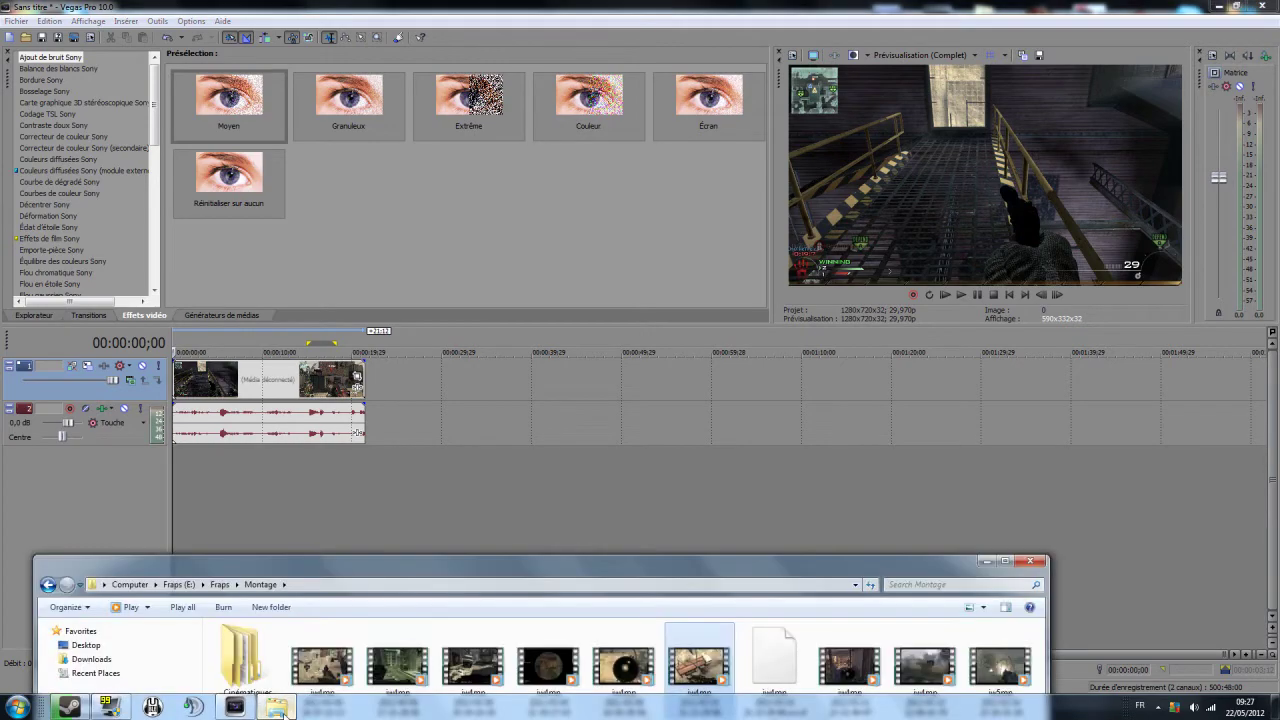
left_click_drag(500, 573, 608, 96)
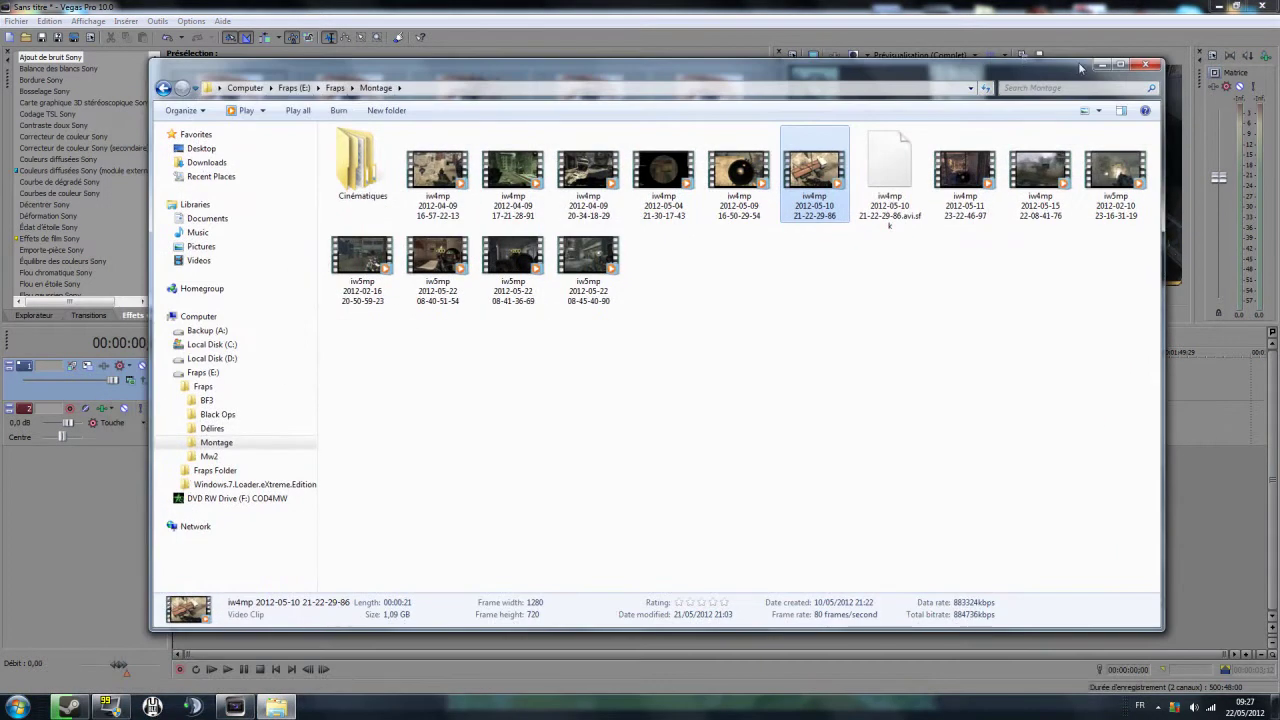
left_click(1095, 70)
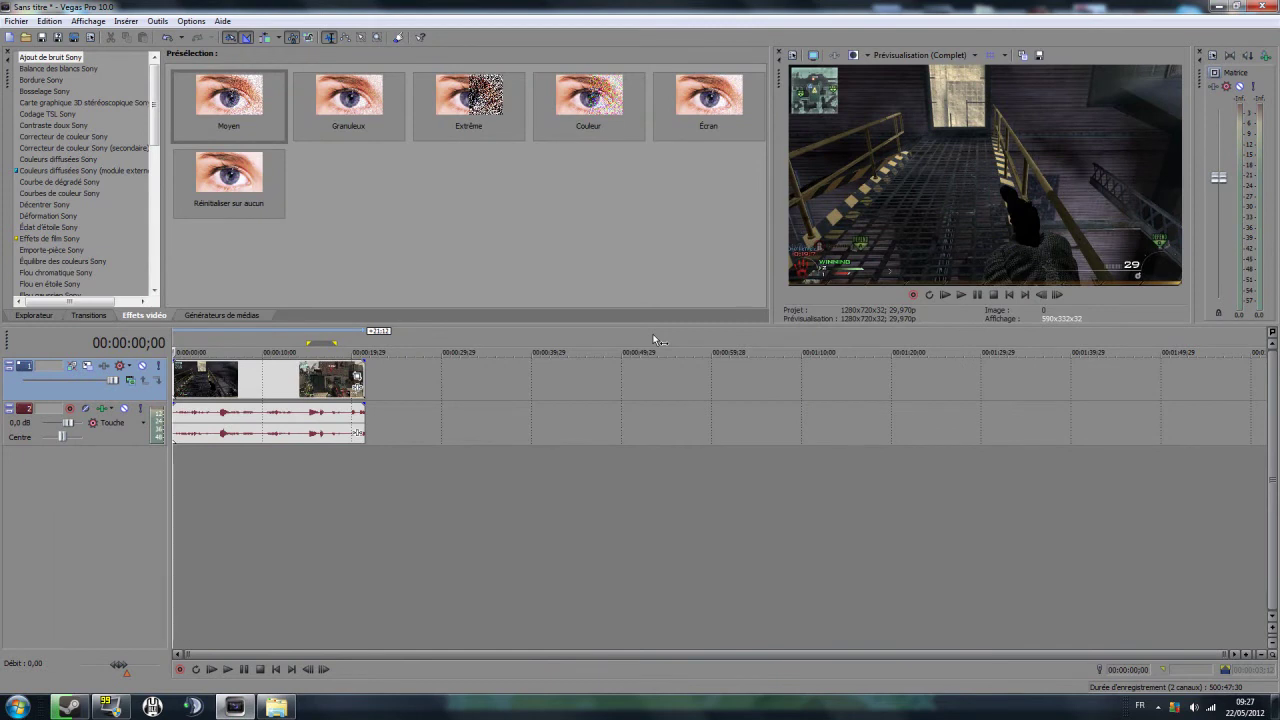